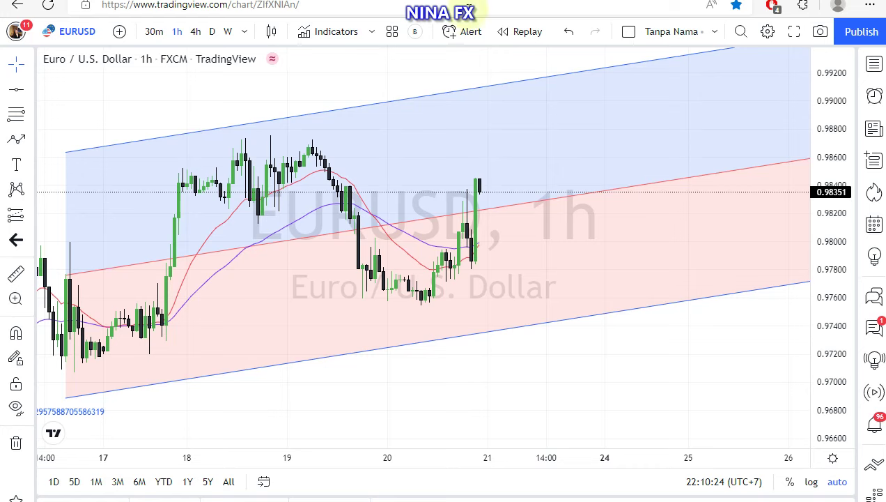
# - Mark horizontal levels at 0.97500 and 0.99334 on the EURUSD chart
pyautogui.moveTo(528, 127); pyautogui.dragTo(525, 127)
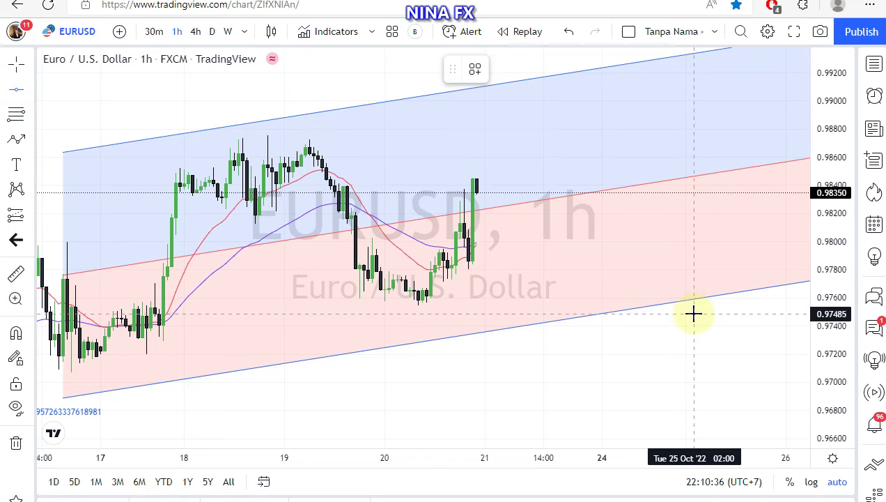
pyautogui.click(693, 312)
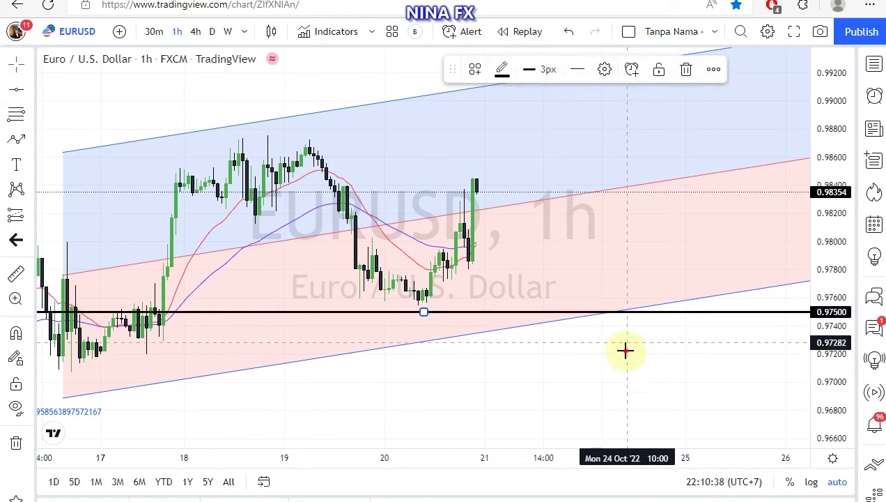
pyautogui.click(292, 198)
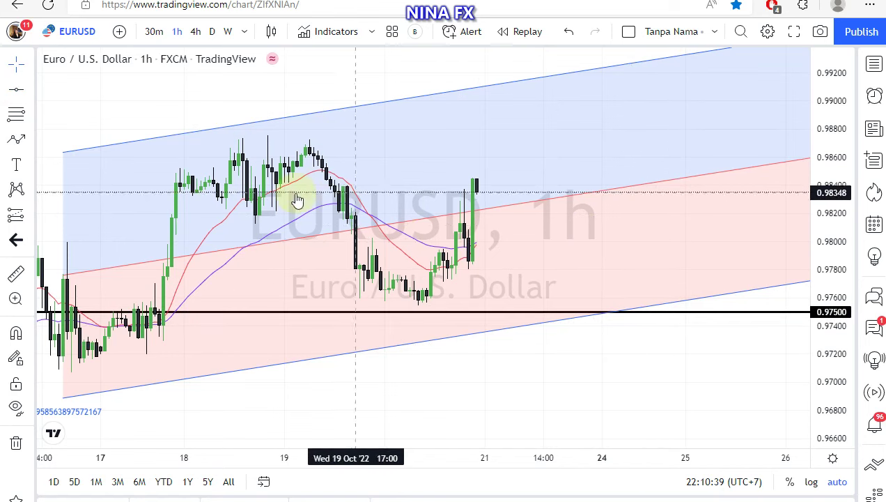
pyautogui.click(16, 91)
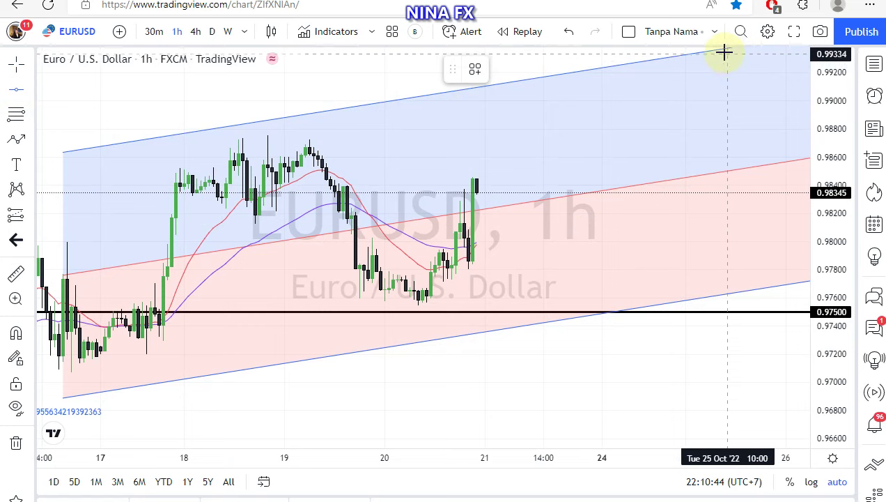
pyautogui.click(724, 53)
pyautogui.click(682, 147)
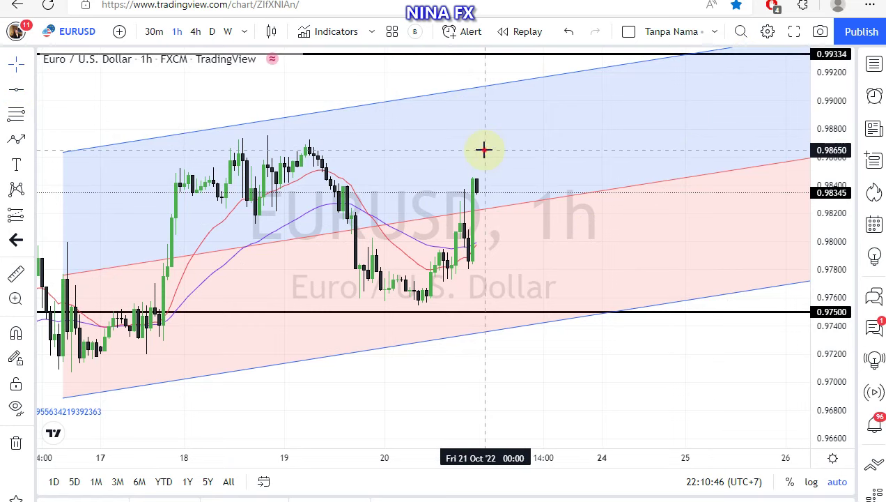
# - Draw a blue zigzag path dipping to 0.97500, then rallying toward 0.99334
pyautogui.click(16, 139)
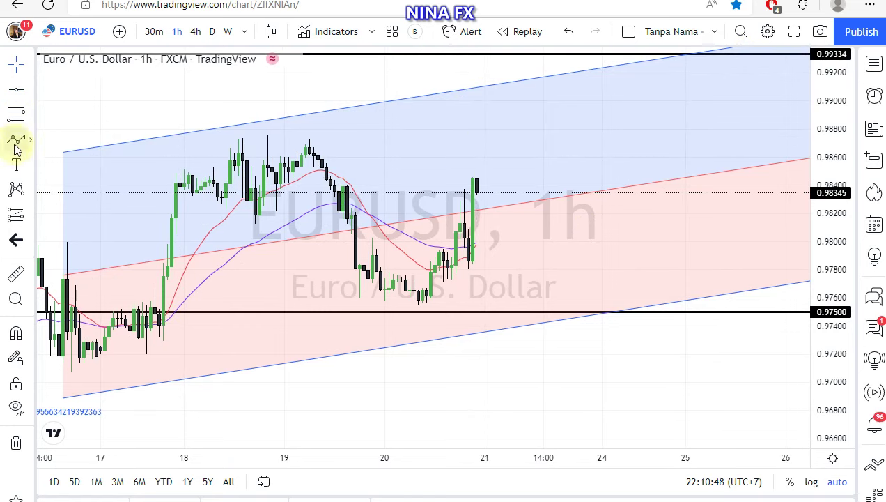
pyautogui.click(502, 191)
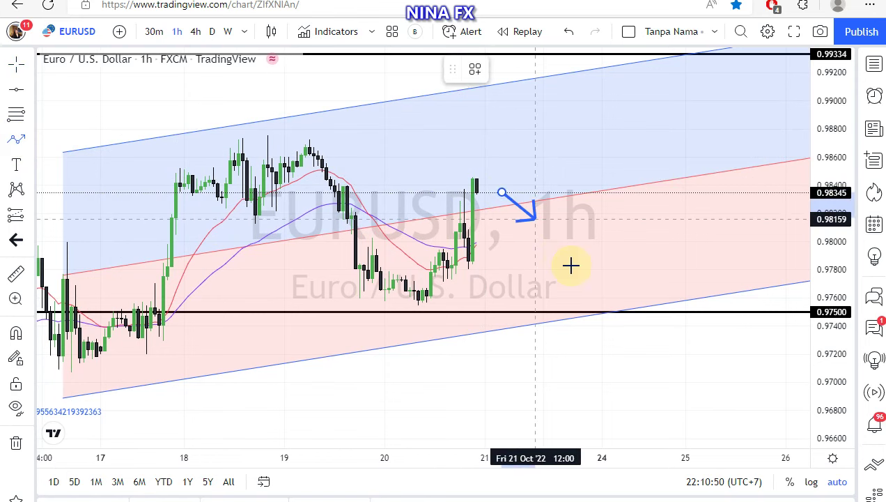
pyautogui.click(580, 313)
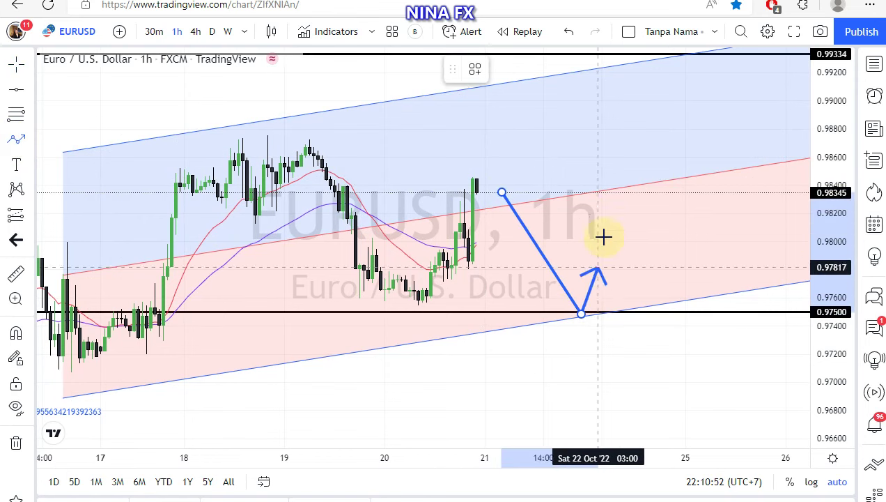
pyautogui.click(632, 174)
pyautogui.click(660, 236)
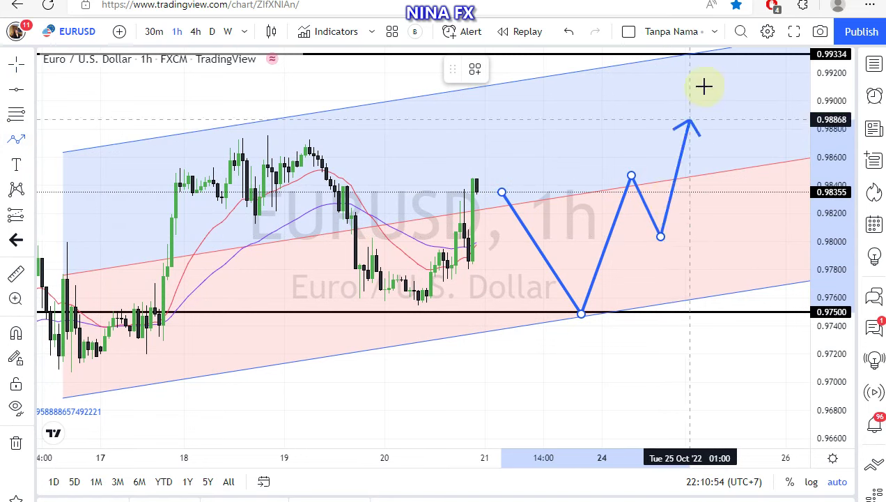
pyautogui.doubleClick(727, 57)
pyautogui.click(538, 166)
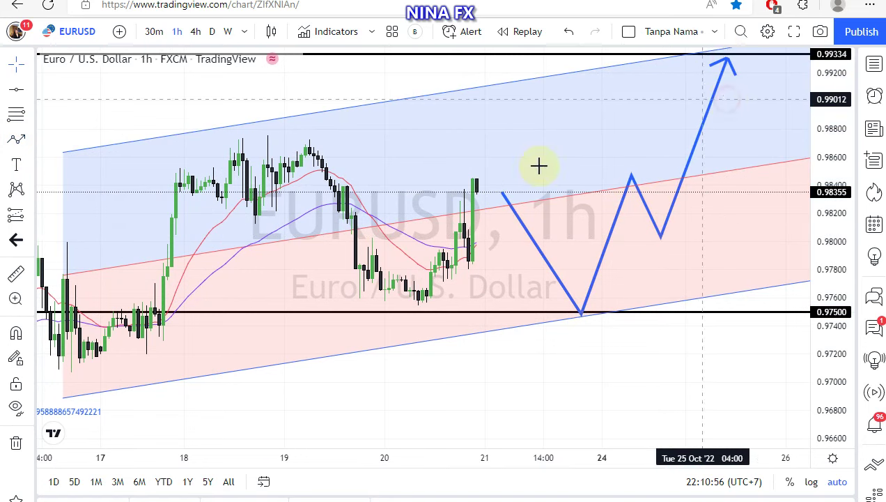
pyautogui.click(16, 164)
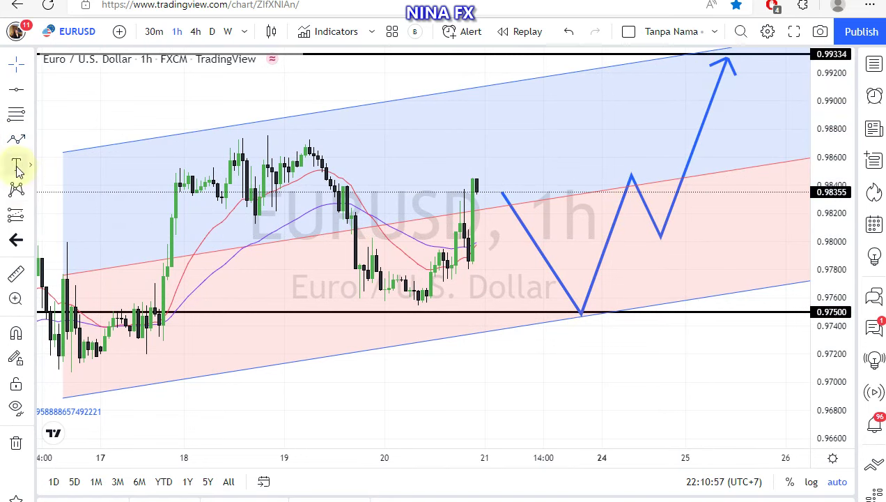
# - Add a red label 'EURUSD, Buy 0.97500 Tp 0.99300' below the channel
pyautogui.click(232, 380)
pyautogui.write('EURUS')
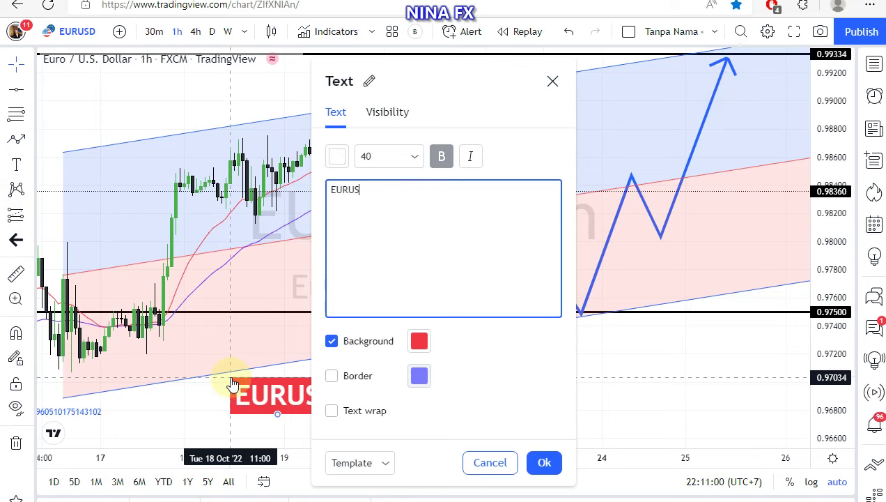
pyautogui.write('D, Biuy')
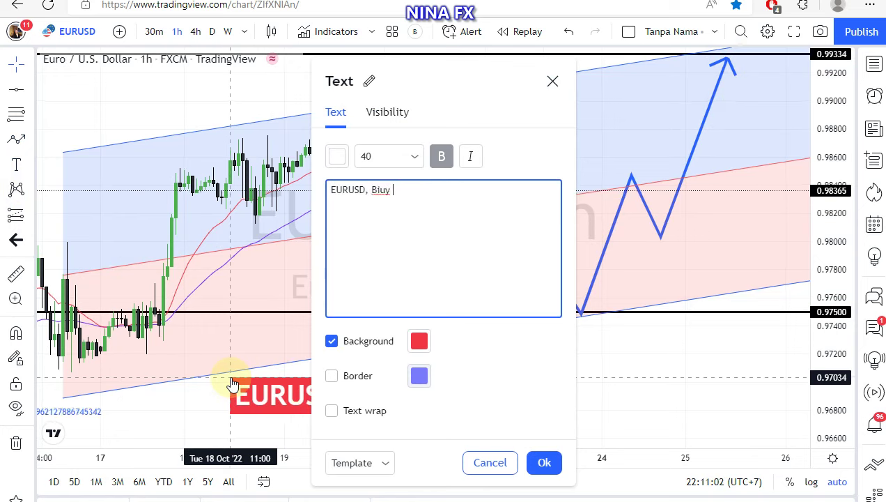
pyautogui.press('BackSpace')
pyautogui.press('BackSpace')
pyautogui.press('BackSpace')
pyautogui.write('uy 0')
pyautogui.write('.97')
pyautogui.write('500 Tp 0')
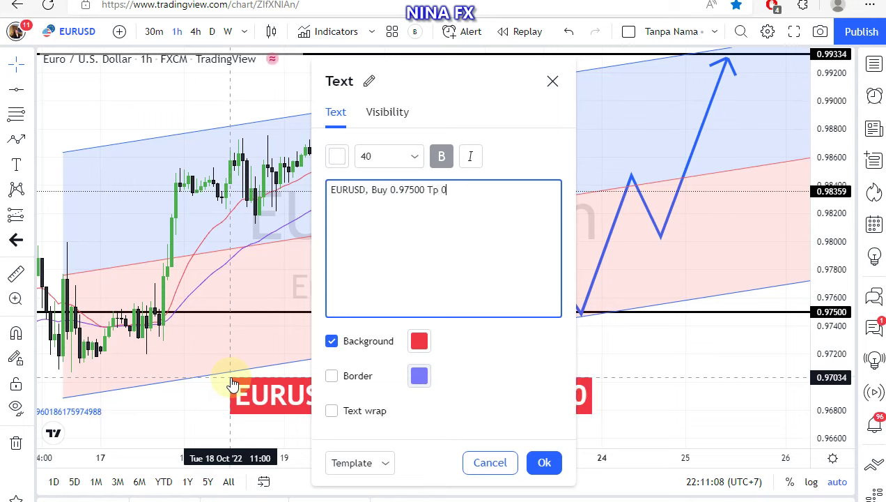
pyautogui.write('.99')
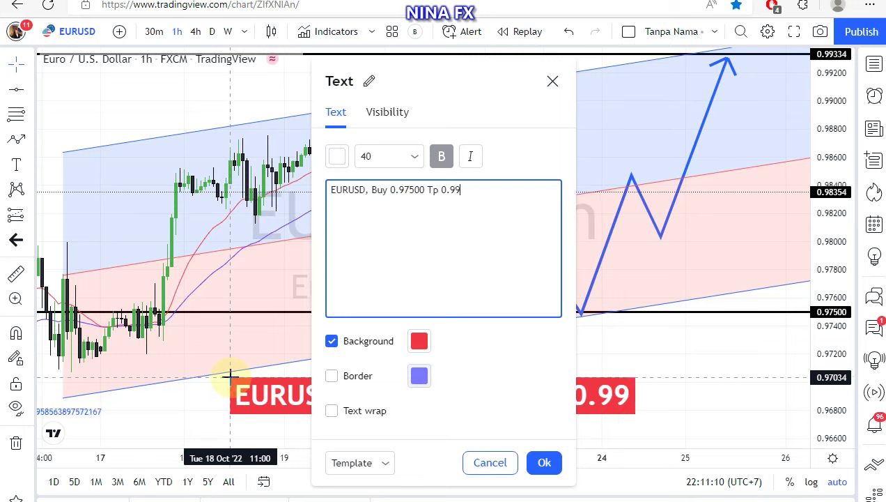
pyautogui.write('3')
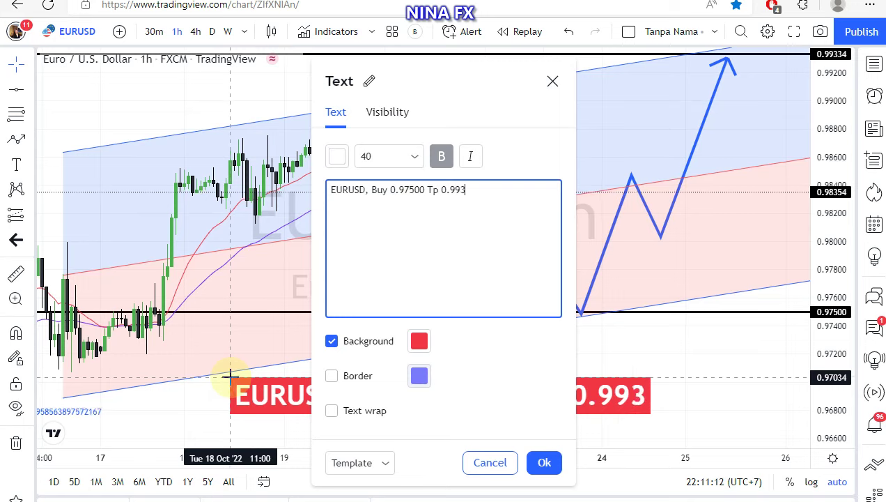
pyautogui.write('00')
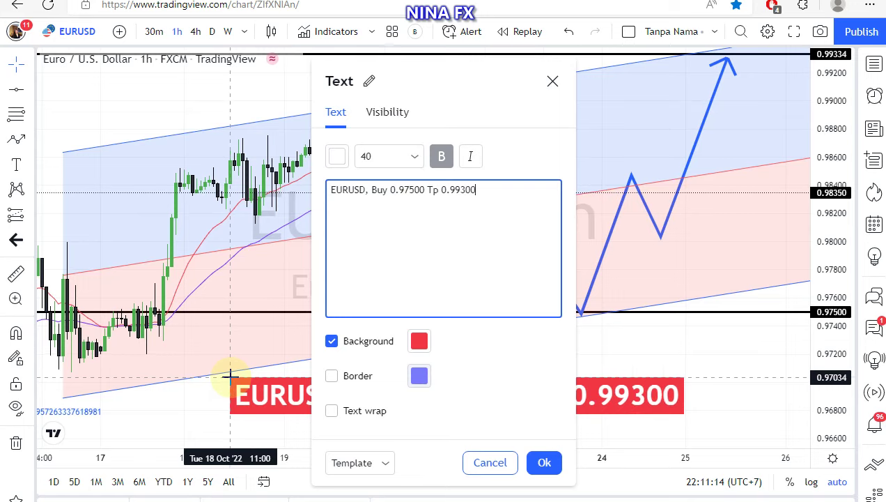
pyautogui.click(136, 139)
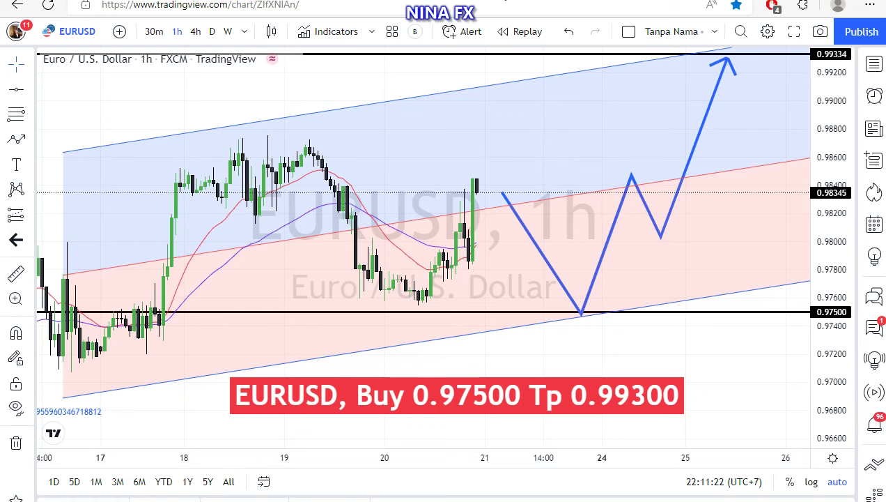
# - Raise the blue path's arrow tip onto the 0.99334 level and deselect it
pyautogui.click(727, 62)
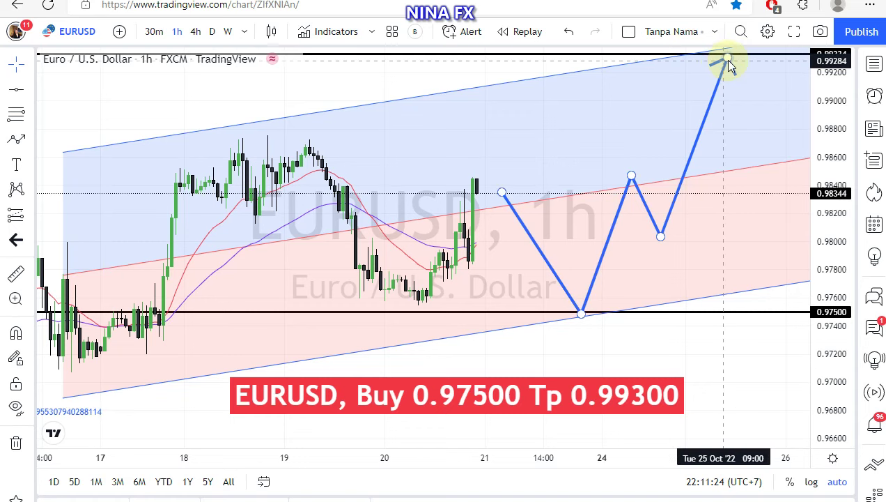
pyautogui.moveTo(727, 62); pyautogui.dragTo(731, 52)
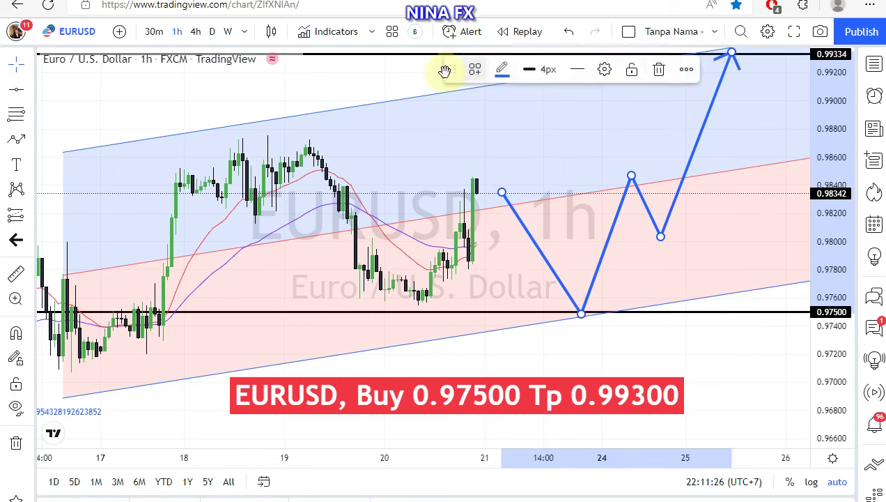
pyautogui.click(391, 71)
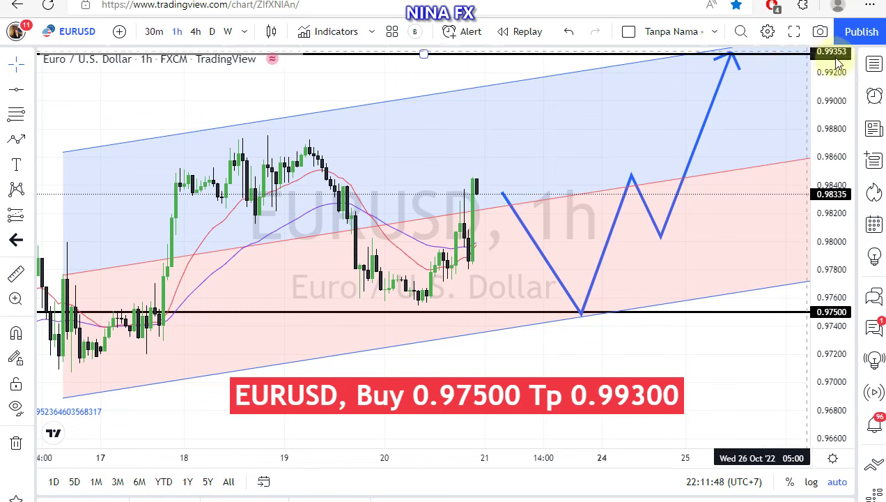
# - Load GBPUSD from the watchlist, close the watchlist, and nudge the chart right
pyautogui.hotkey('alt', 'w')
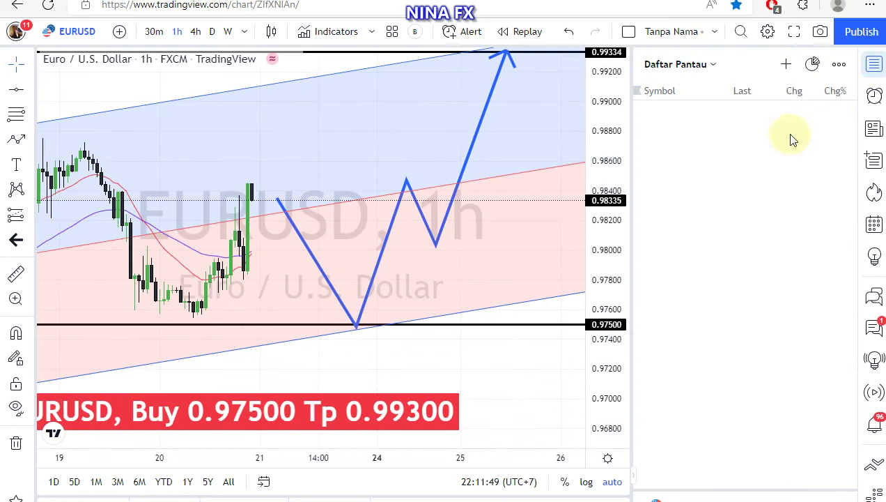
pyautogui.click(681, 179)
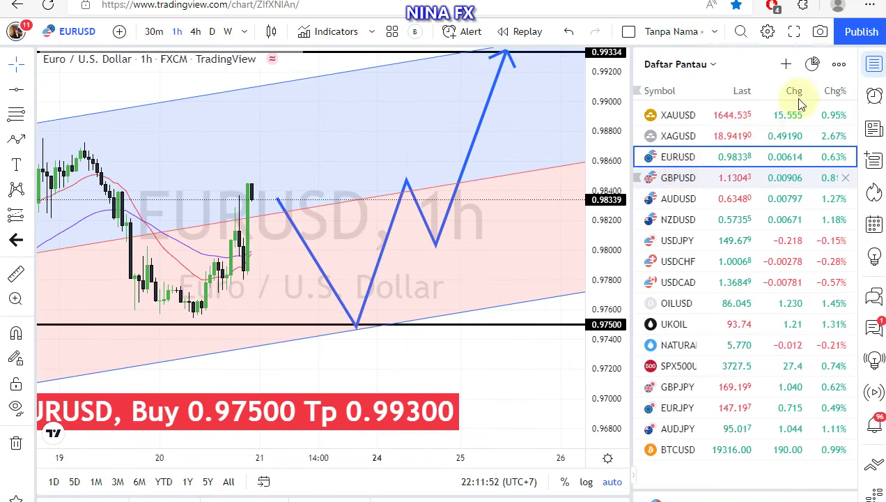
pyautogui.click(874, 64)
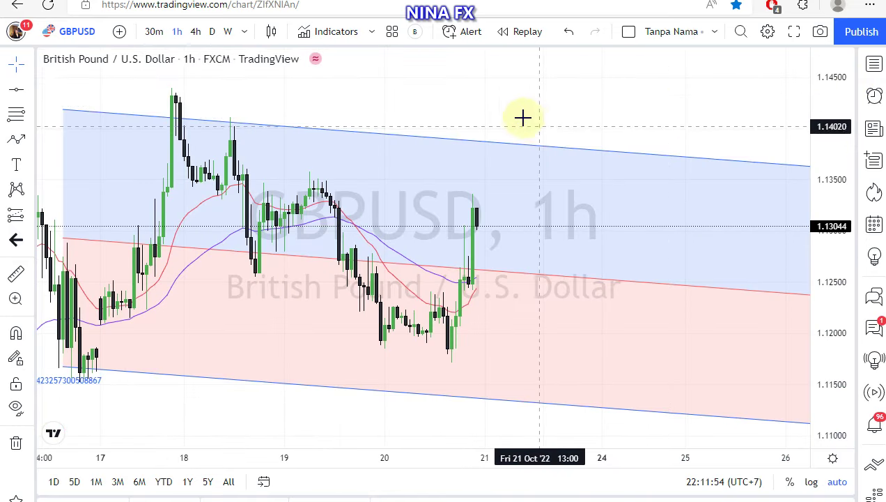
pyautogui.moveTo(497, 111); pyautogui.dragTo(514, 114)
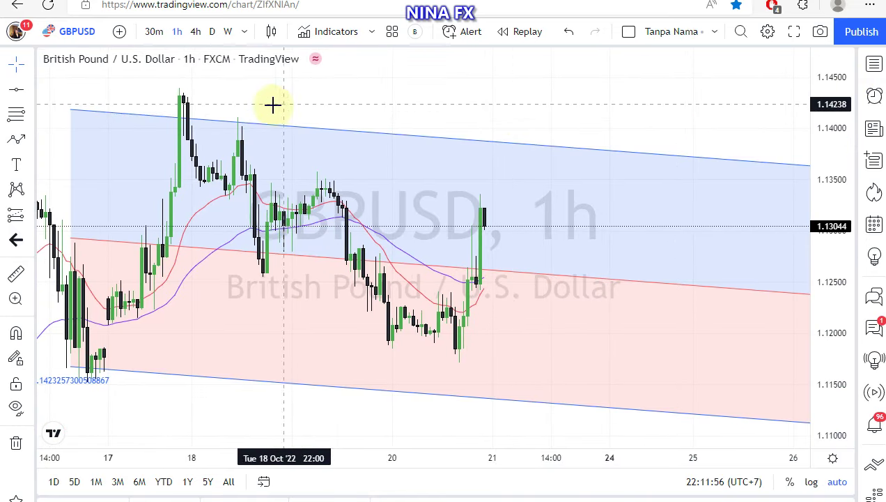
# - Mark GBPUSD horizontal levels at 1.14401 and 1.12522
pyautogui.click(17, 90)
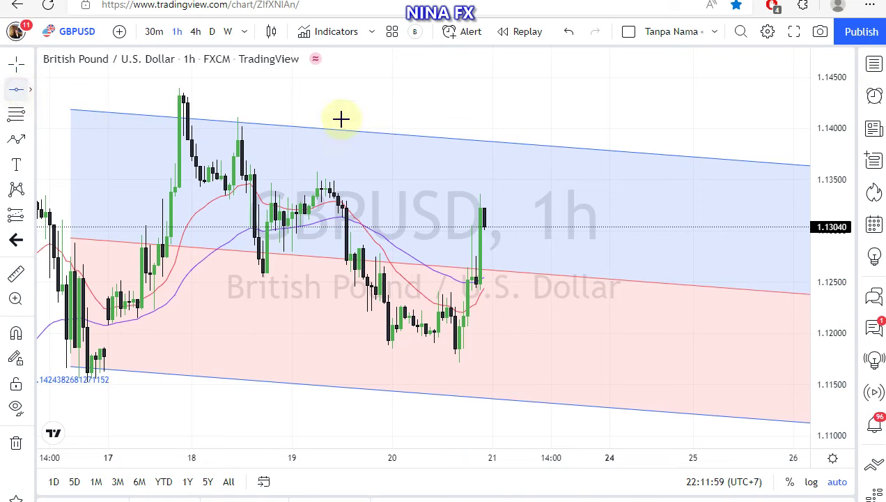
pyautogui.click(628, 87)
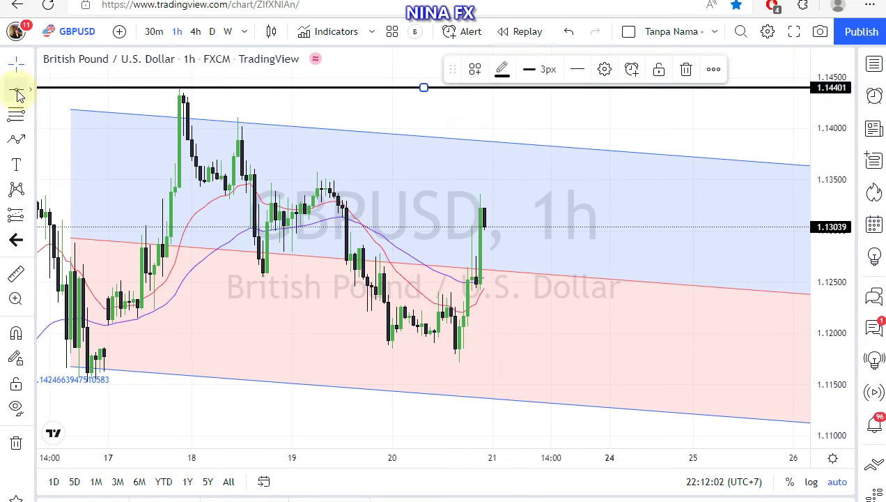
pyautogui.press('Escape')
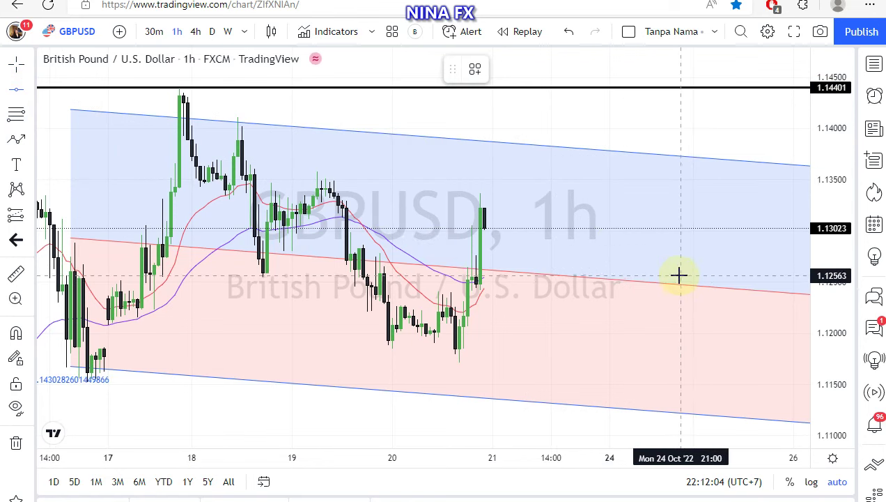
pyautogui.click(677, 279)
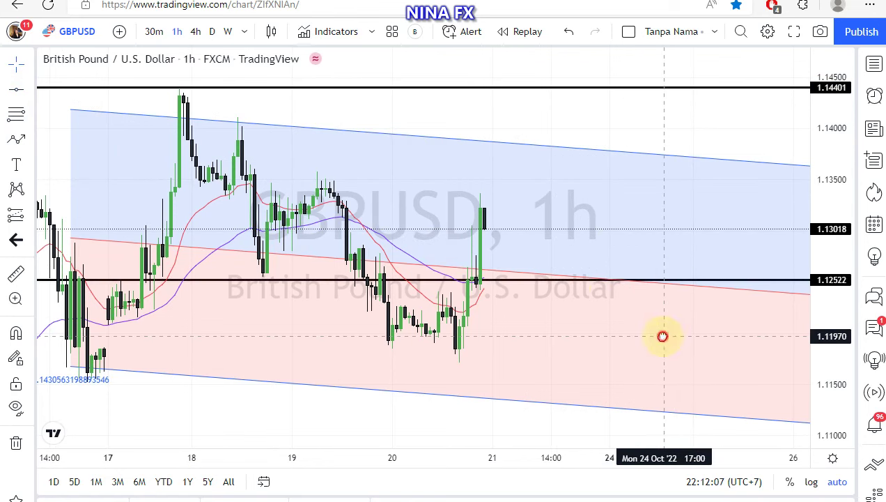
# - Draw a blue zigzag arrow that dips, spikes to 1.14401, then falls below 1.12522
pyautogui.click(17, 143)
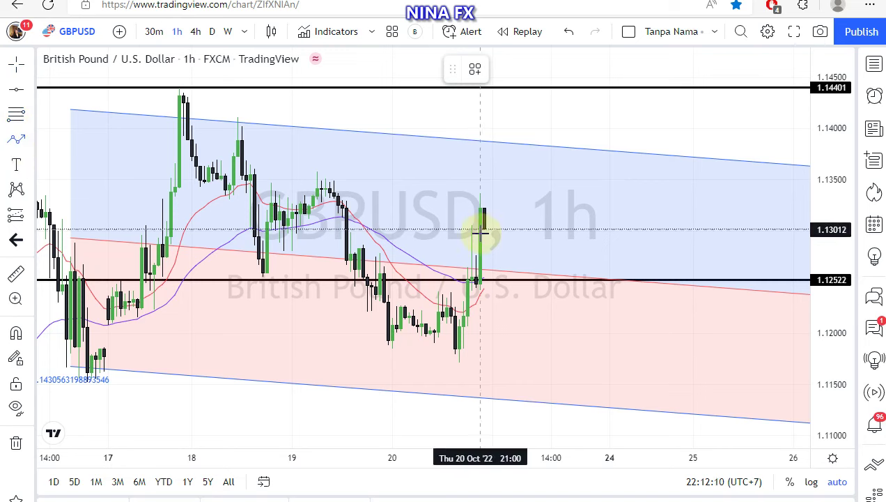
pyautogui.moveTo(505, 209); pyautogui.dragTo(551, 268)
pyautogui.click(551, 288)
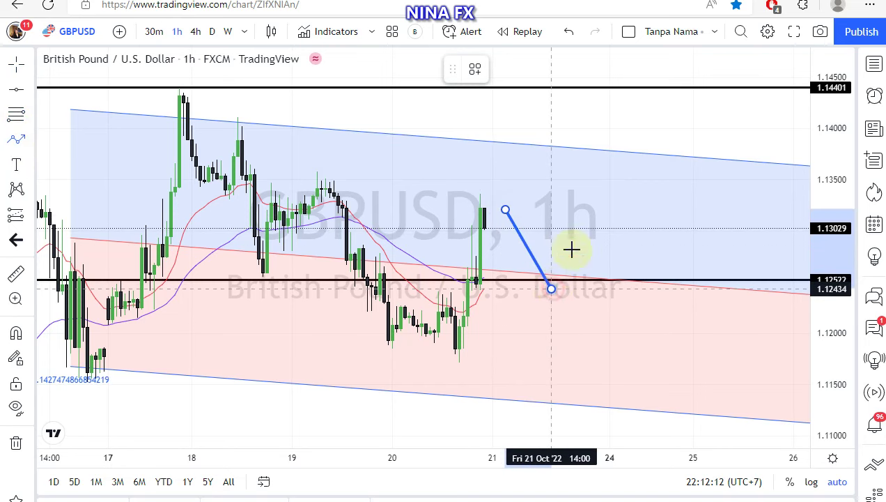
pyautogui.click(631, 82)
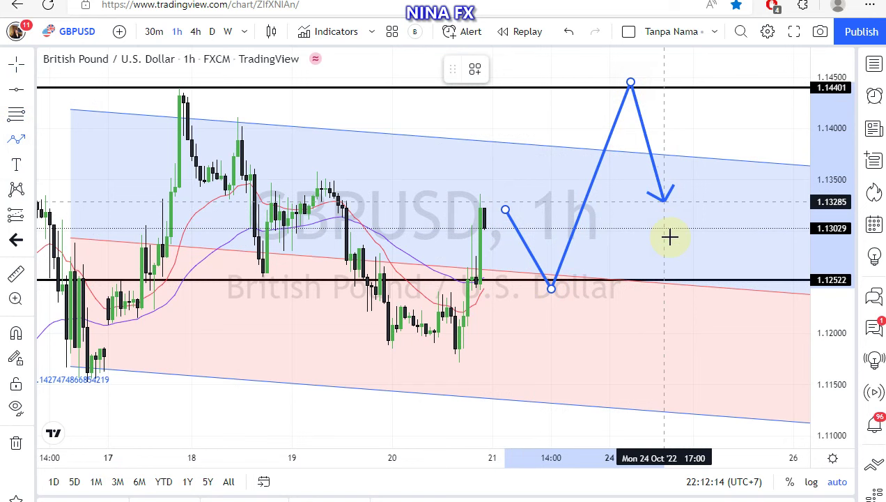
pyautogui.doubleClick(680, 309)
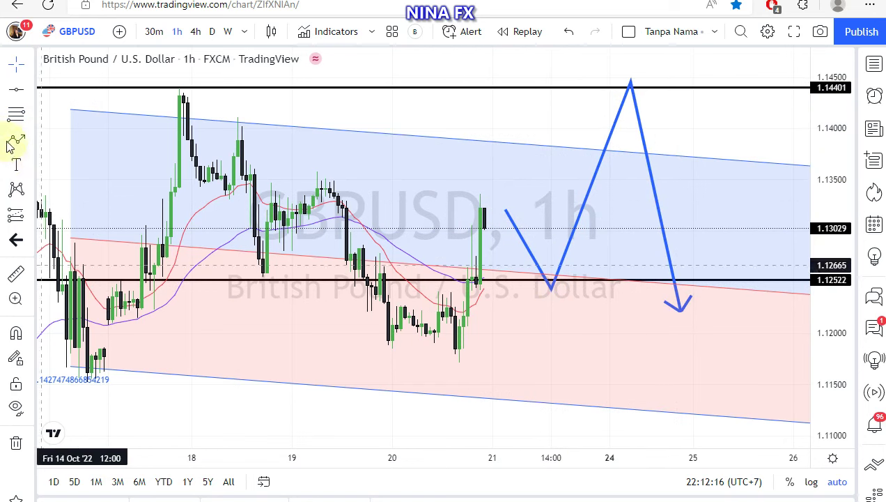
pyautogui.click(16, 164)
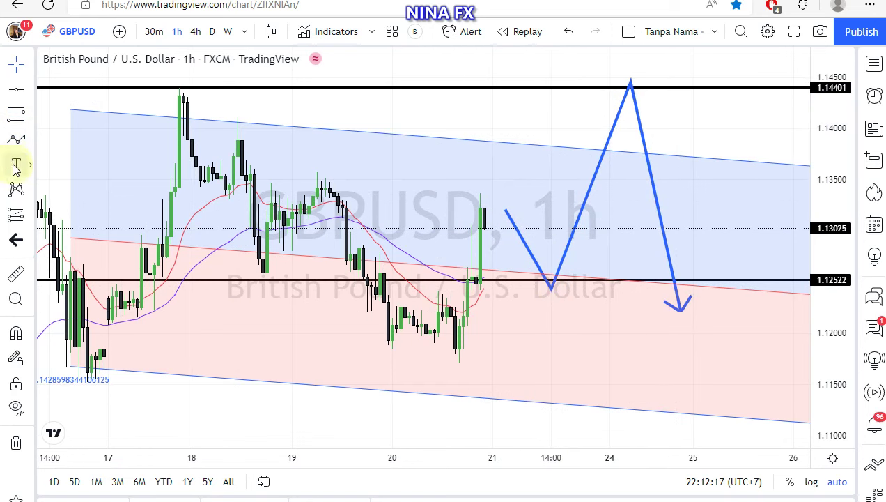
# - Add a red label 'GBPUSD, Buy 1.12500 Tp 1.14400' below the candles, shifted slightly right
pyautogui.click(218, 369)
pyautogui.write('GBPUS')
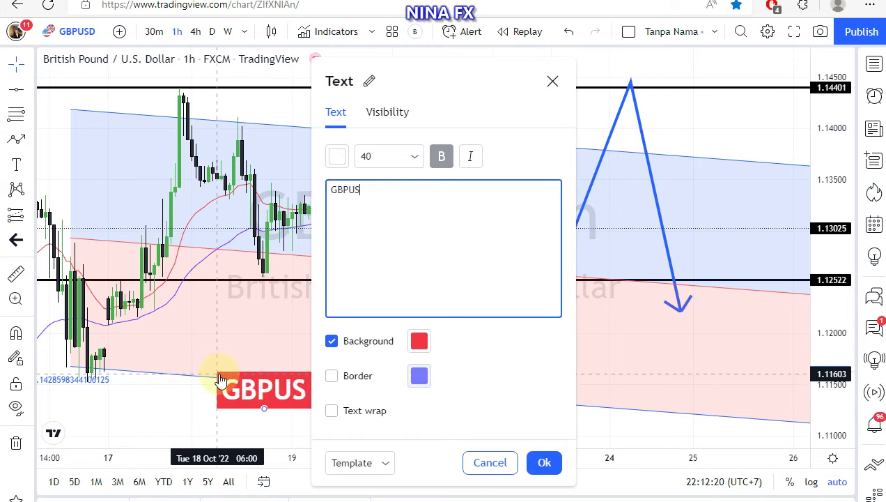
pyautogui.write('D, Buy 1')
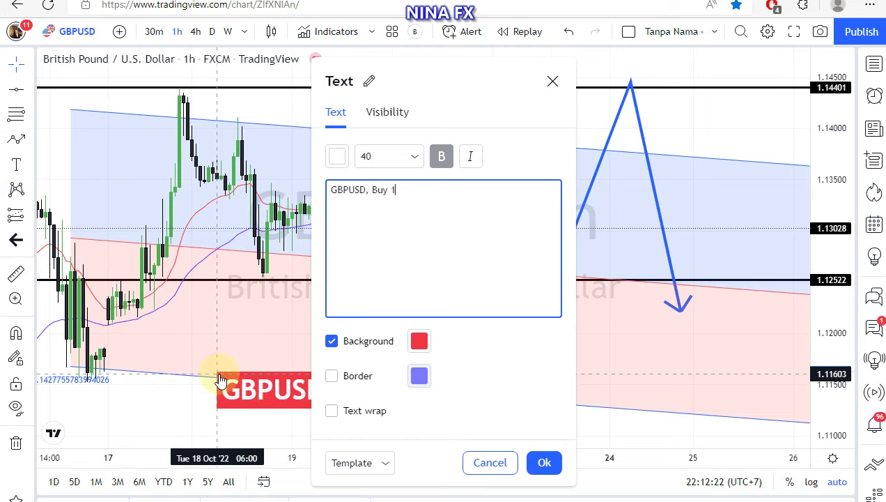
pyautogui.write('.12')
pyautogui.write('500 Tp 1.')
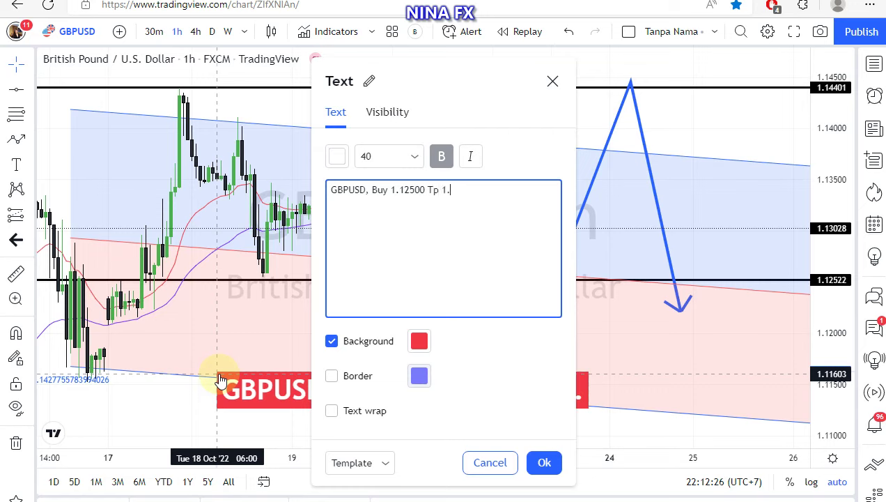
pyautogui.write('14400')
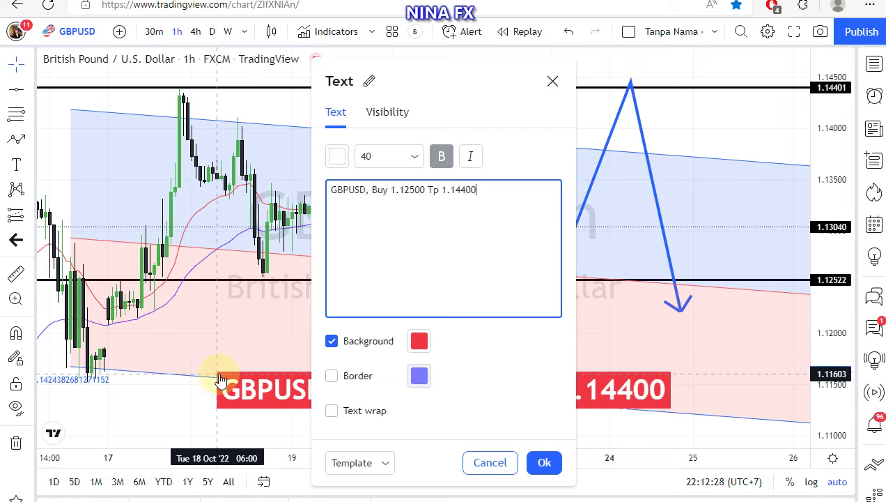
pyautogui.click(249, 387)
pyautogui.moveTo(249, 388); pyautogui.dragTo(261, 387)
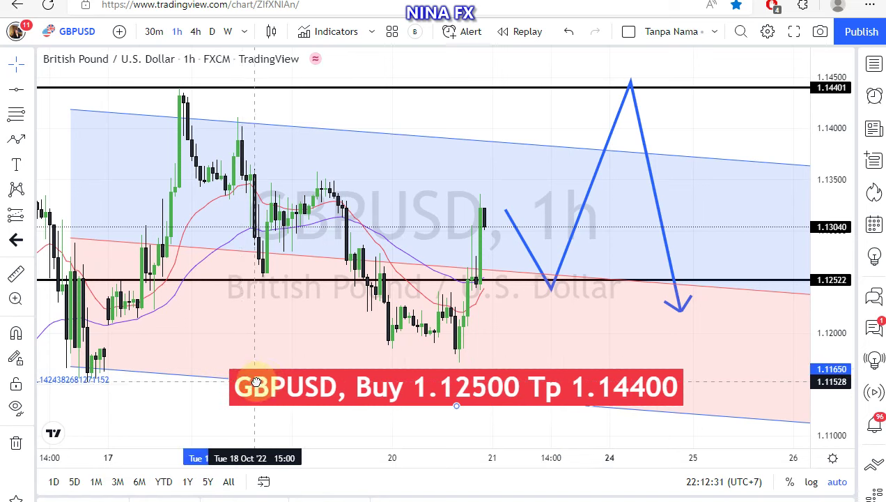